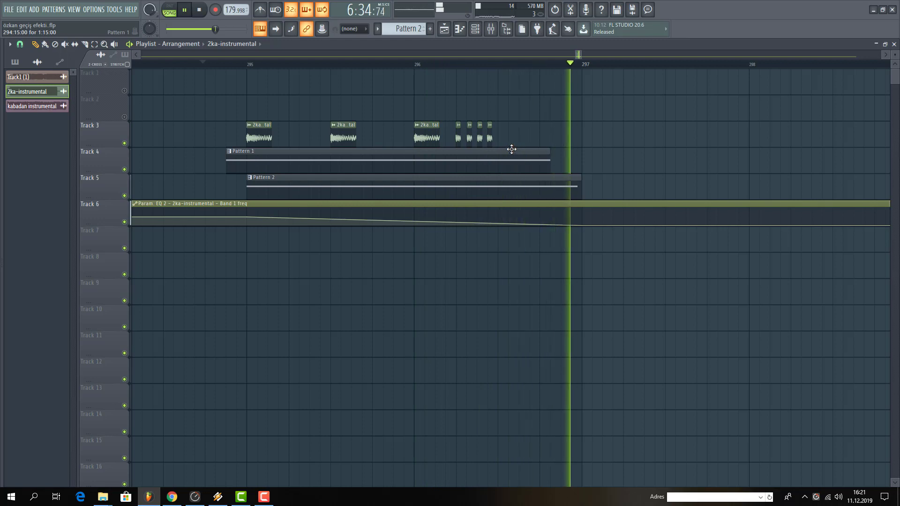
Place three shortened 2ka-instrumental clips on Track 3 after the four short chops in bar 296, and play back the section.
{"action": "left_click", "coordinate": [503, 143]}
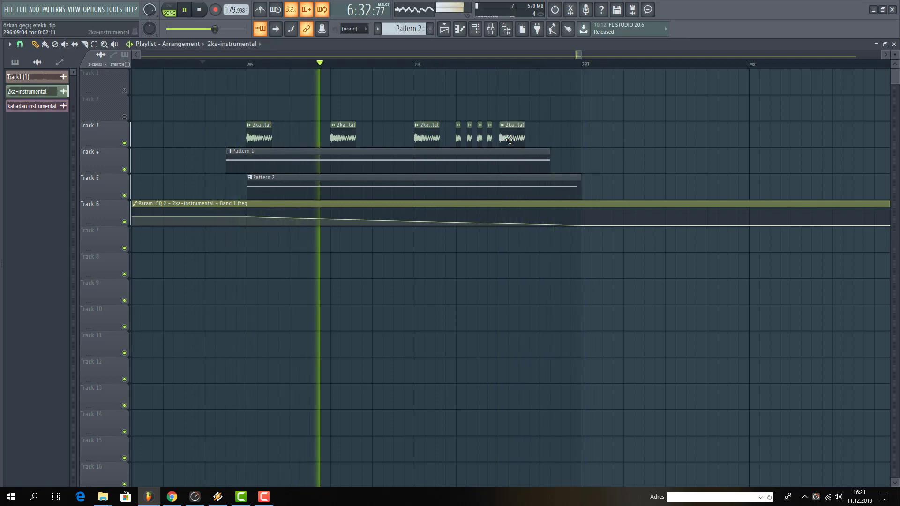
{"action": "left_click", "coordinate": [545, 143]}
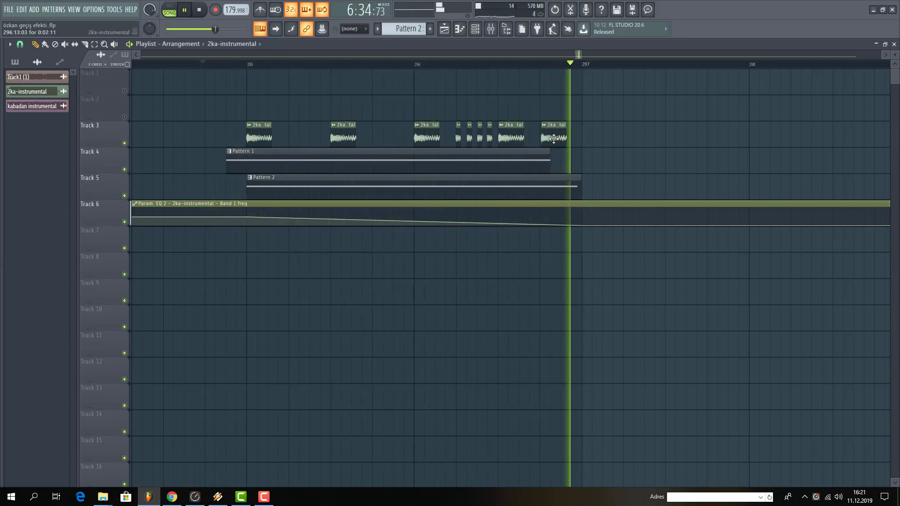
{"action": "mouse_move", "coordinate": [523, 142]}
{"action": "left_mouse_down"}
{"action": "mouse_move", "coordinate": [507, 142]}
{"action": "mouse_move", "coordinate": [526, 142]}
{"action": "left_mouse_up"}
{"action": "key", "text": "space"}
{"action": "key", "text": "space"}
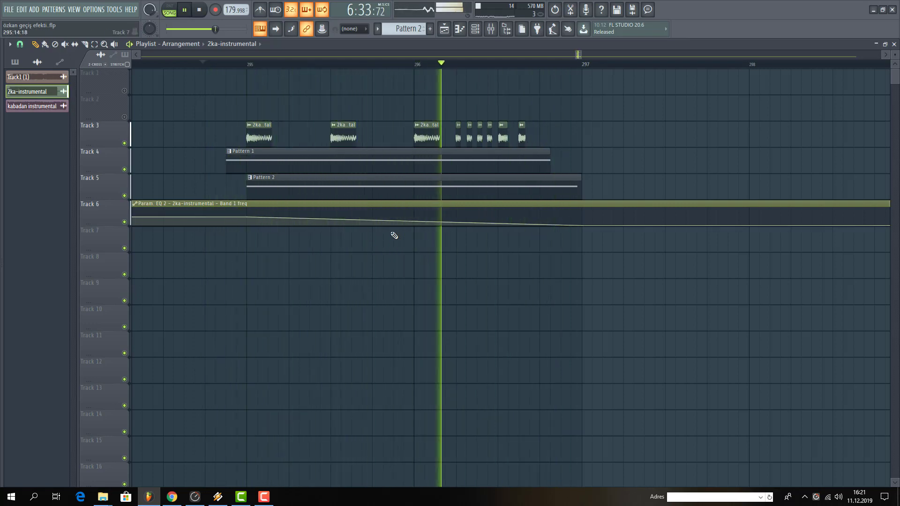
{"action": "left_click", "coordinate": [544, 141]}
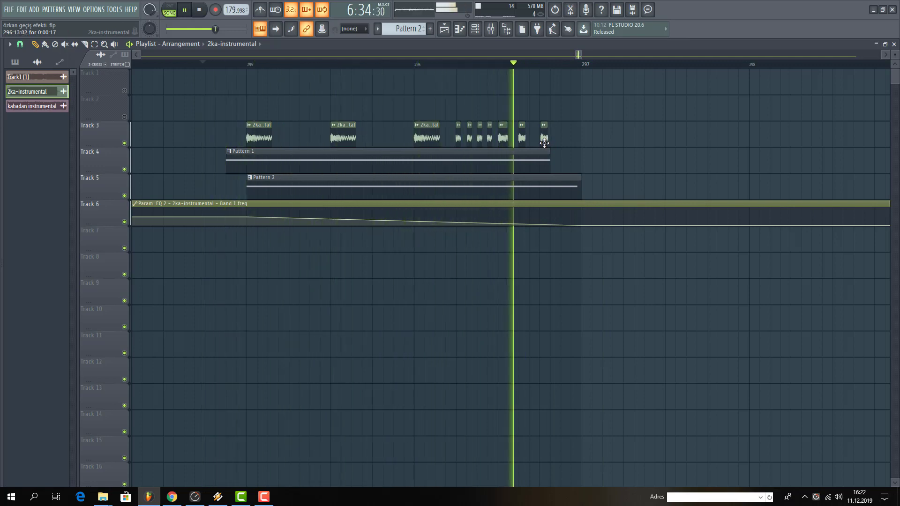
{"action": "key", "text": "space"}
{"action": "key", "text": "space"}
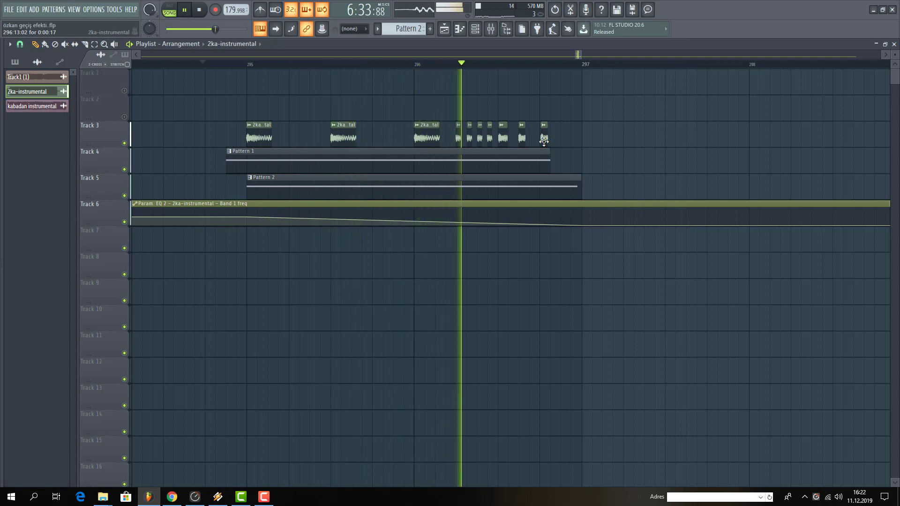
{"action": "key", "text": "space"}
{"action": "key", "text": "space"}
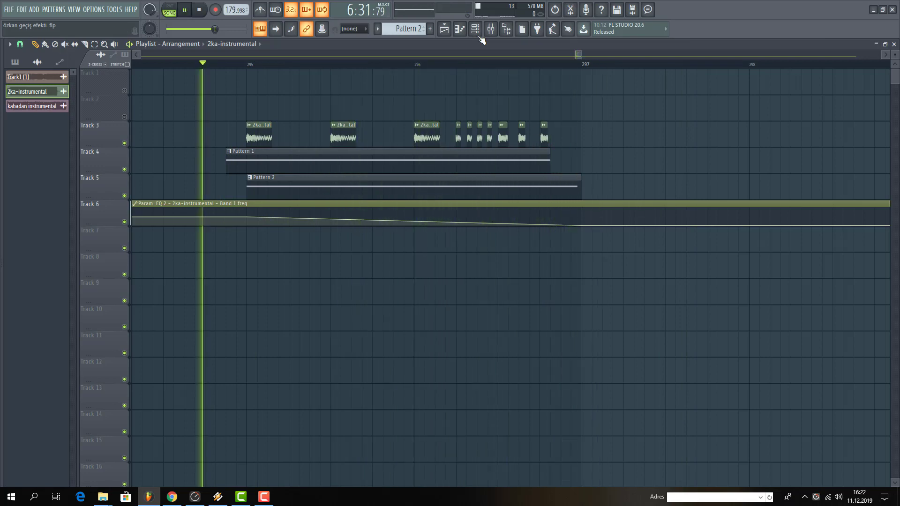
Try a higher pitch shift on the 2ka-instrumental sample, listen to it, and reset the pitch.
{"action": "key", "text": "F9"}
{"action": "key", "text": "space"}
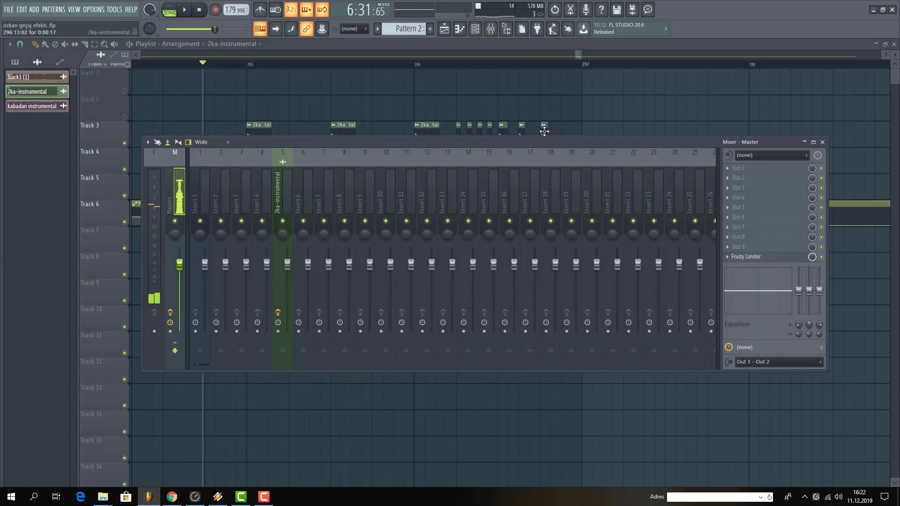
{"action": "double_click", "coordinate": [544, 132]}
{"action": "key", "text": "space"}
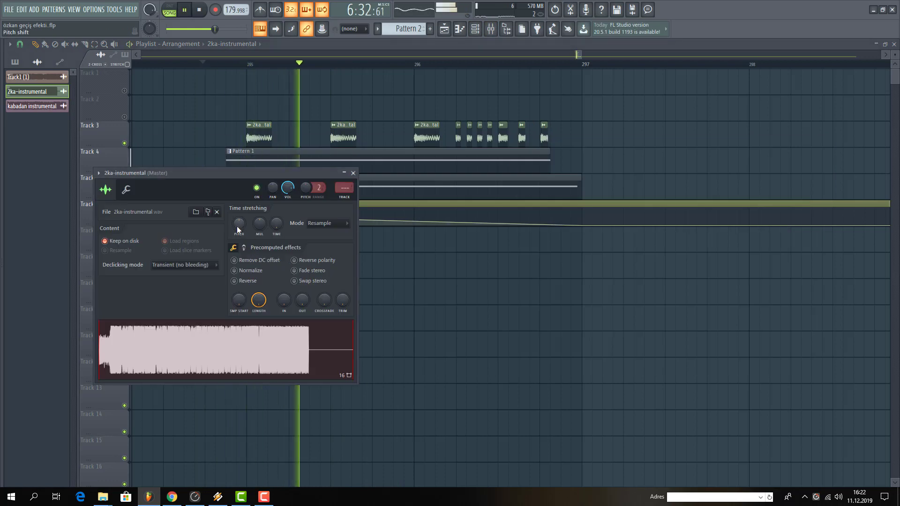
{"action": "left_click_drag", "start_coordinate": [238, 224], "coordinate": [237, 220]}
{"action": "key", "text": "space"}
{"action": "key", "text": "space"}
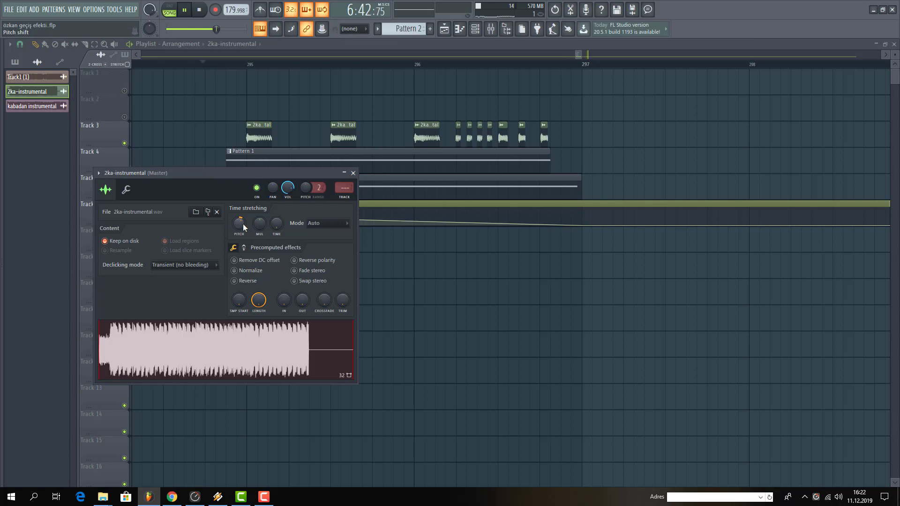
{"action": "right_click", "coordinate": [241, 225]}
{"action": "left_click", "coordinate": [263, 230]}
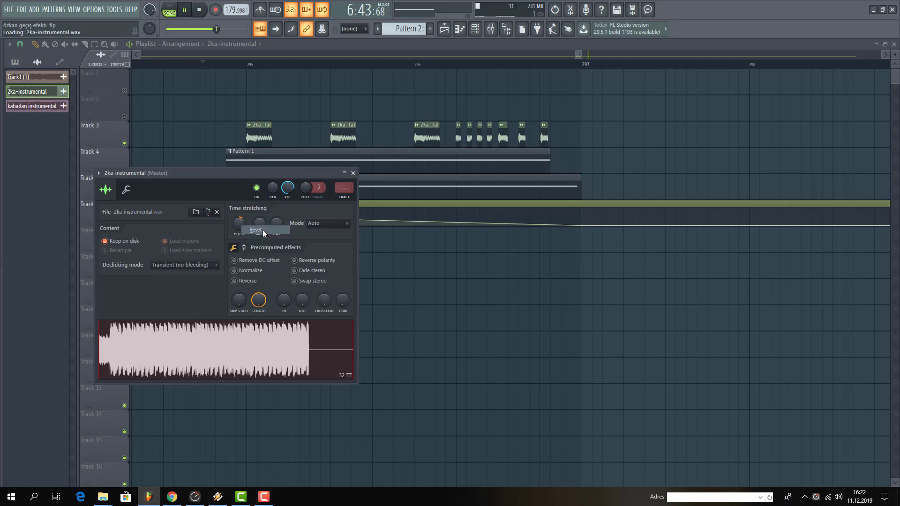
Play from bar 295, and replace the last short clip on Track 3 with two trimmed 2ka-instrumental slices before bar 297.
{"action": "left_click", "coordinate": [249, 65]}
{"action": "key", "text": "space"}
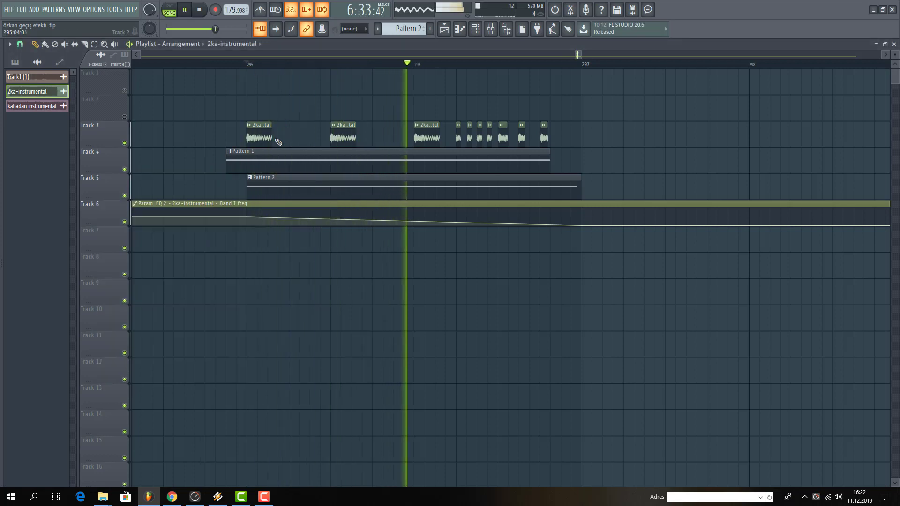
{"action": "key", "text": "space"}
{"action": "left_click", "coordinate": [566, 139]}
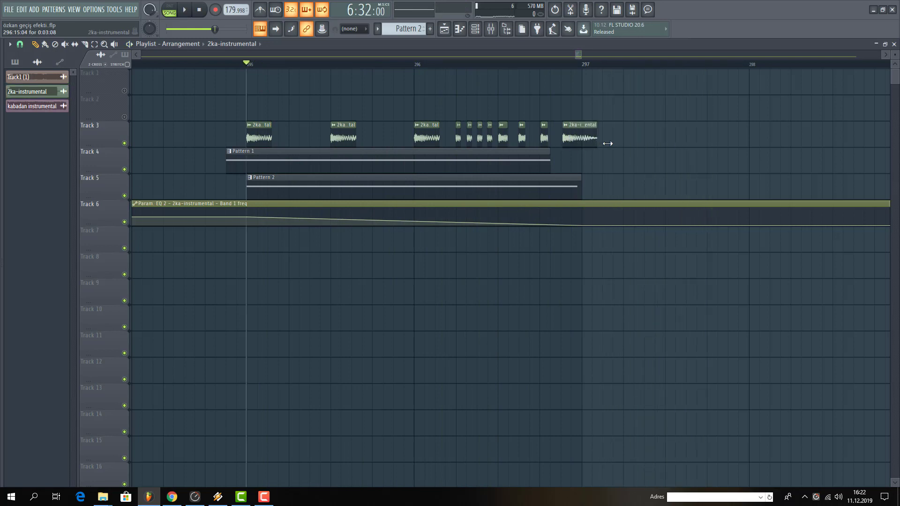
{"action": "key", "text": "space"}
{"action": "left_click_drag", "start_coordinate": [608, 144], "coordinate": [559, 143]}
{"action": "right_click", "coordinate": [545, 142]}
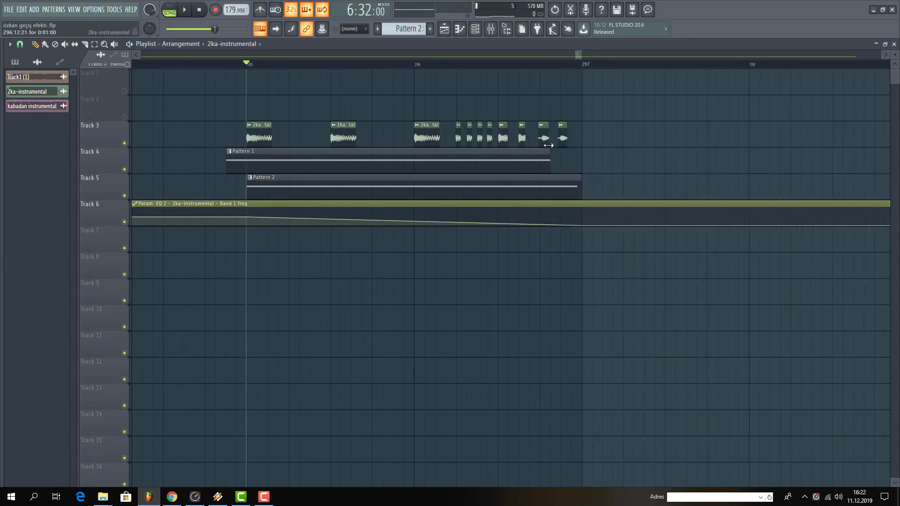
Trim and slightly reposition the last two 2ka-instrumental slices on Track 3, and play back the section.
{"action": "scroll", "coordinate": [571, 165], "scroll_direction": "up", "scroll_amount": 6}
{"action": "key", "text": "space"}
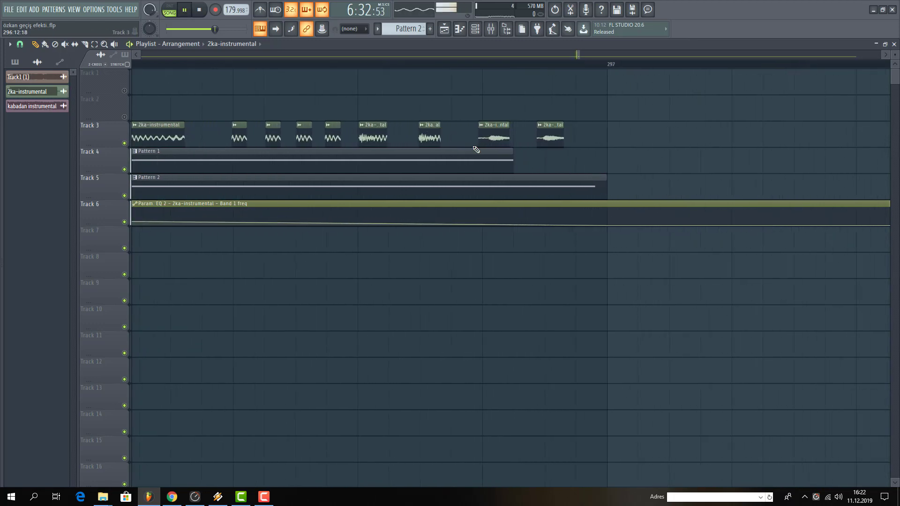
{"action": "left_click_drag", "start_coordinate": [488, 144], "coordinate": [485, 141]}
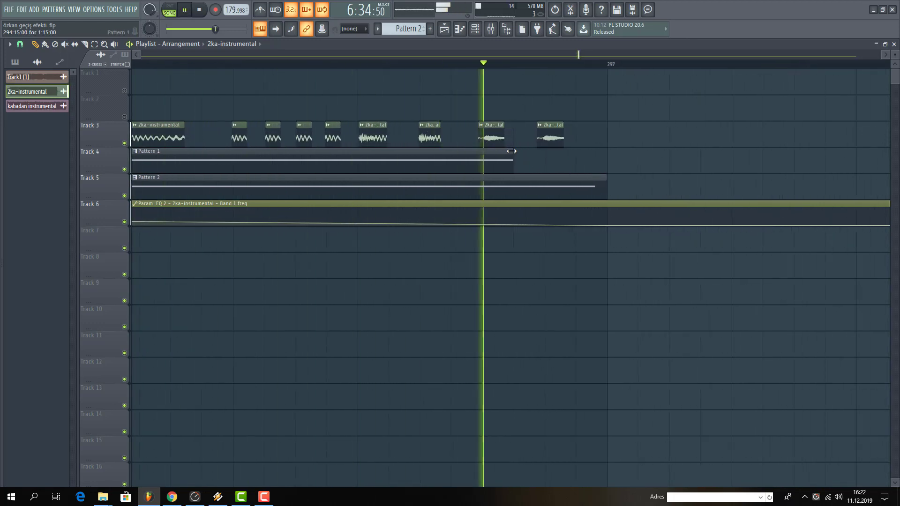
{"action": "left_click_drag", "start_coordinate": [542, 148], "coordinate": [540, 148]}
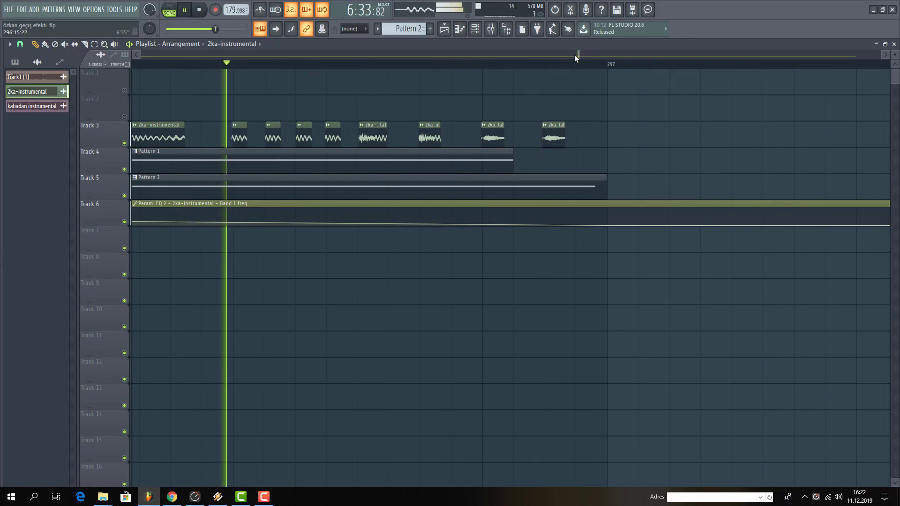
{"action": "left_click_drag", "start_coordinate": [577, 58], "coordinate": [566, 64]}
{"action": "key", "text": "space"}
{"action": "key", "text": "space"}
List the project's patterns in the picker and open the waw ses > vip zone drum > koddok regeton folder in the browser.
{"action": "left_click", "coordinate": [16, 62]}
{"action": "key", "text": "space"}
{"action": "left_click", "coordinate": [21, 45]}
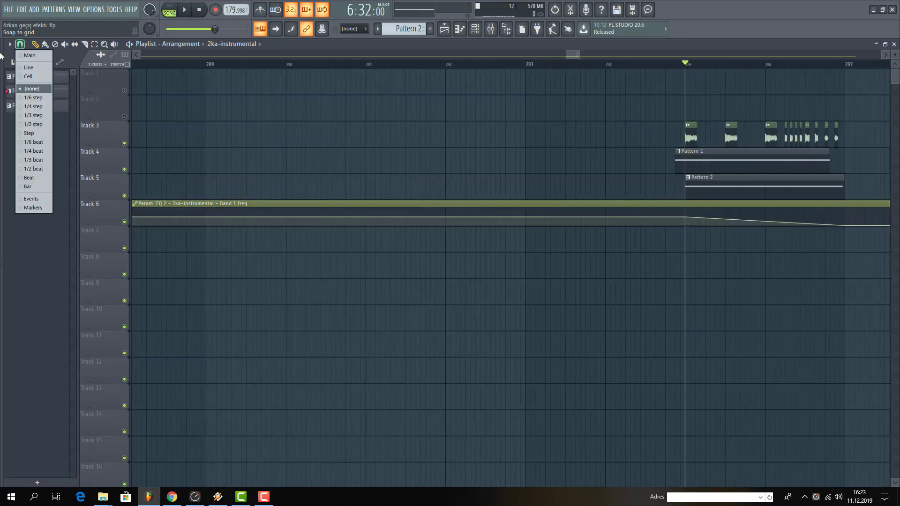
{"action": "left_click", "coordinate": [2, 59]}
{"action": "left_click_drag", "start_coordinate": [2, 90], "coordinate": [58, 99]}
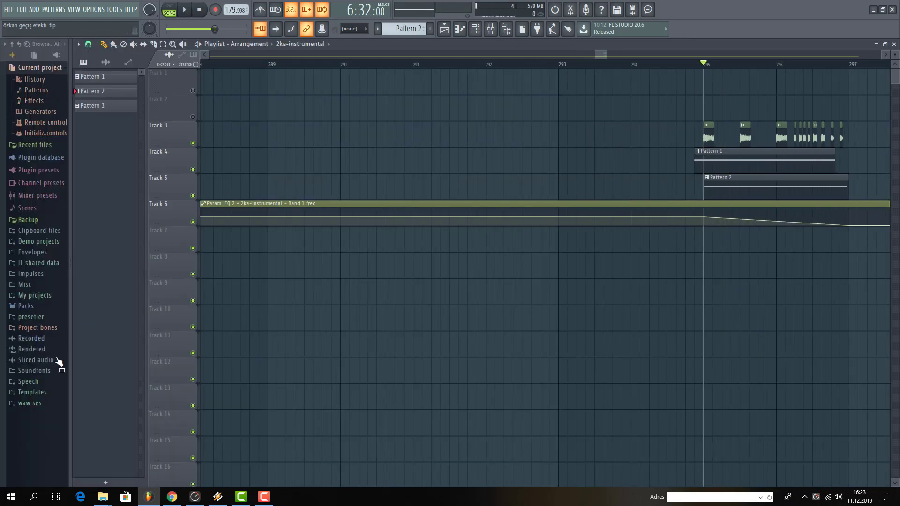
{"action": "left_click", "coordinate": [35, 404]}
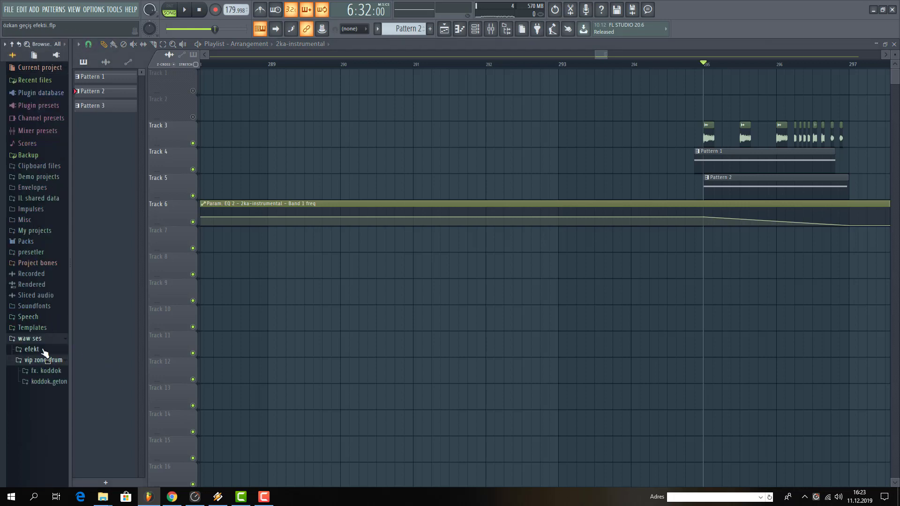
{"action": "left_click", "coordinate": [46, 383]}
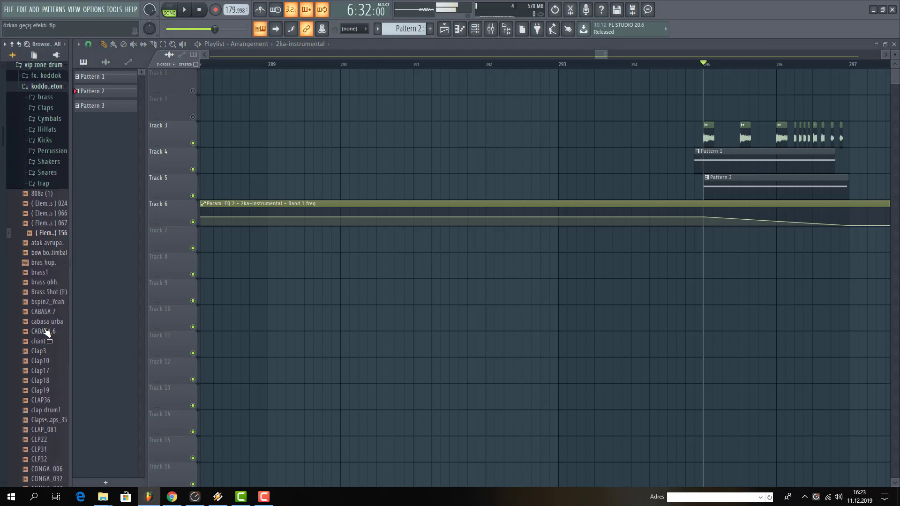
Look through the koddok regeton samples and its Kicks subfolder, widening the browser to read the full names.
{"action": "scroll", "coordinate": [26, 220], "scroll_direction": "down", "scroll_amount": 10}
{"action": "scroll", "coordinate": [42, 279], "scroll_direction": "up", "scroll_amount": 8}
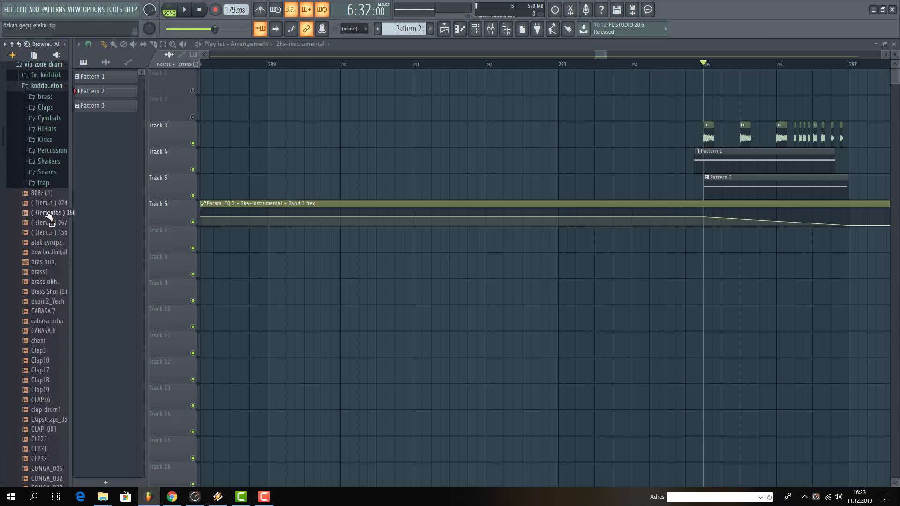
{"action": "scroll", "coordinate": [62, 273], "scroll_direction": "up", "scroll_amount": 1}
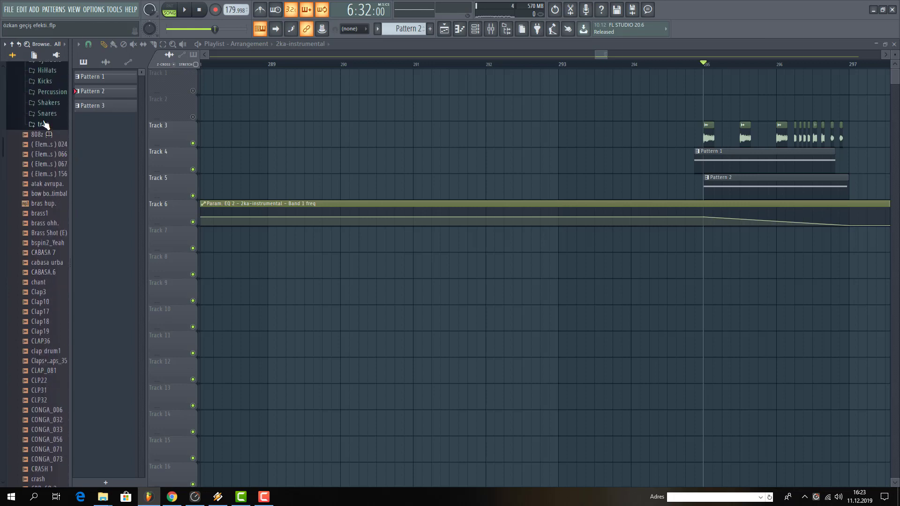
{"action": "left_click", "coordinate": [45, 80]}
{"action": "left_click", "coordinate": [54, 181]}
{"action": "left_click_drag", "start_coordinate": [70, 249], "coordinate": [124, 249]}
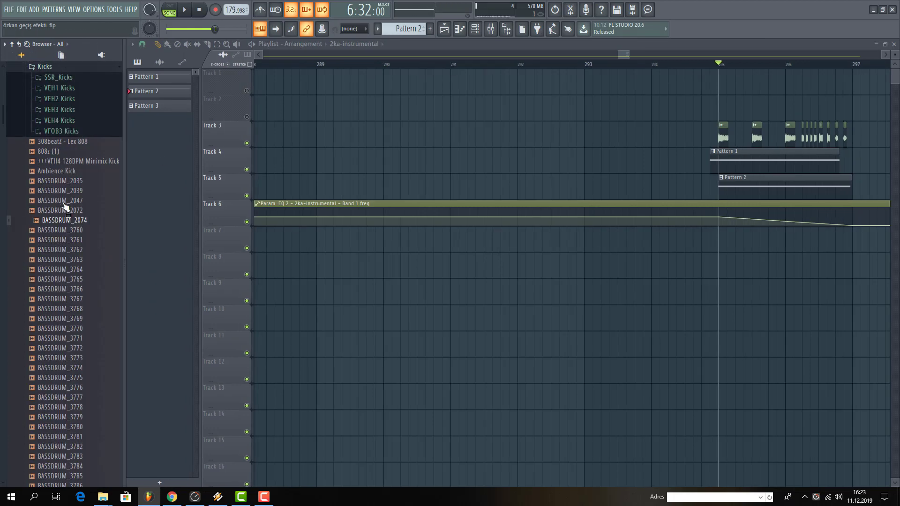
{"action": "scroll", "coordinate": [77, 167], "scroll_direction": "up", "scroll_amount": 3}
{"action": "scroll", "coordinate": [77, 167], "scroll_direction": "up", "scroll_amount": 3}
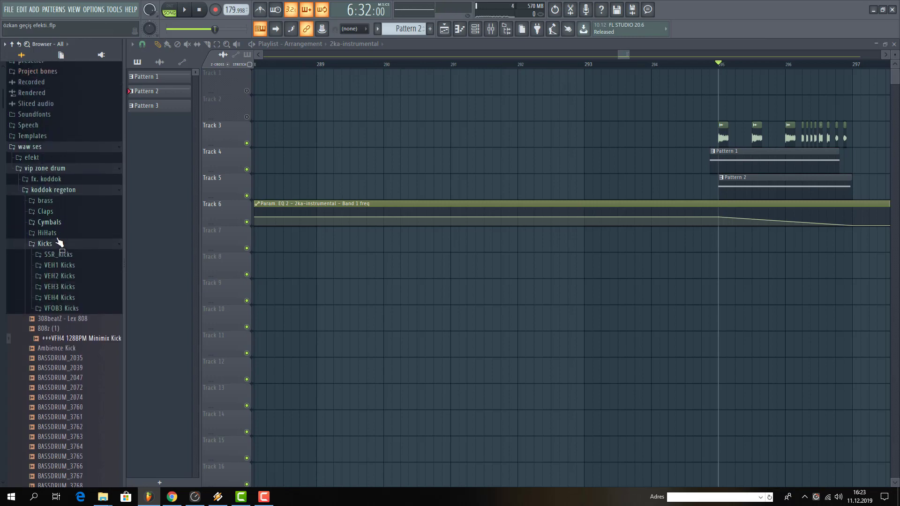
{"action": "left_click", "coordinate": [58, 243]}
Search the loose samples in the koddok regeton folder for a suitable drum sound.
{"action": "scroll", "coordinate": [91, 291], "scroll_direction": "down", "scroll_amount": 20}
{"action": "scroll", "coordinate": [78, 378], "scroll_direction": "down", "scroll_amount": 12}
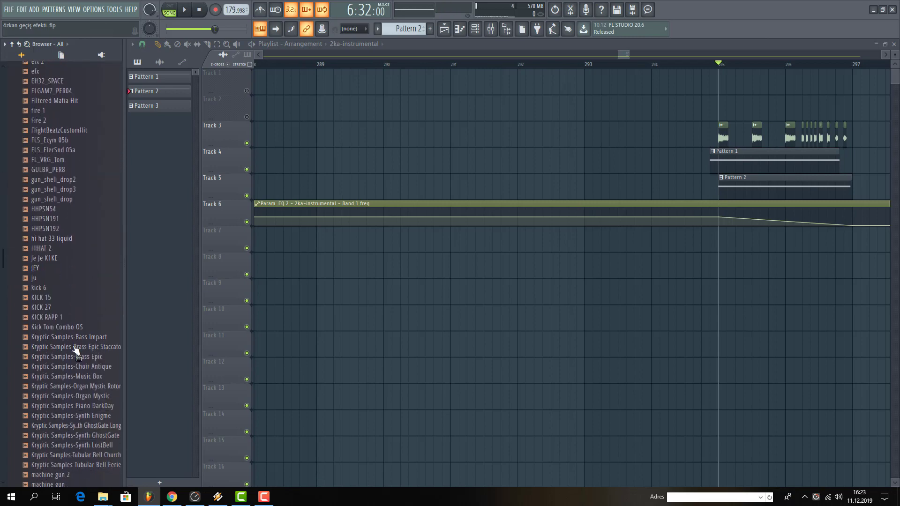
{"action": "left_click", "coordinate": [61, 298]}
{"action": "scroll", "coordinate": [70, 319], "scroll_direction": "down", "scroll_amount": 15}
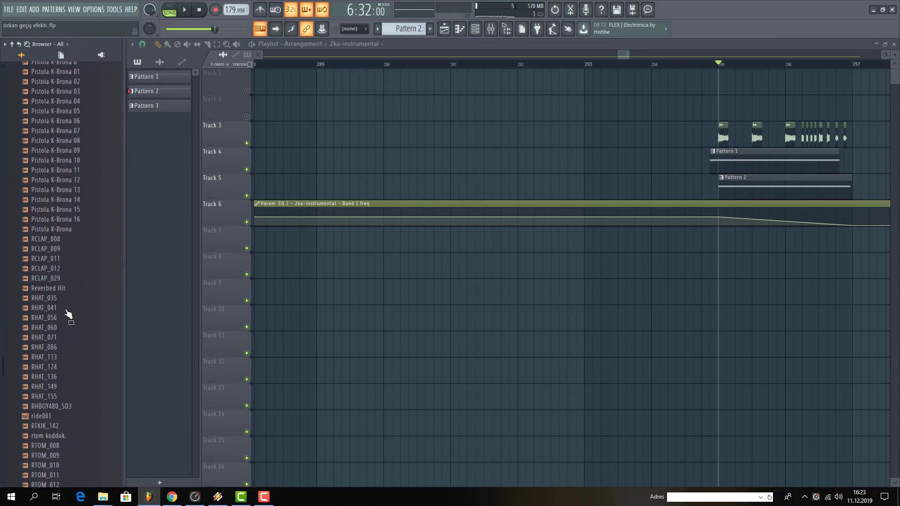
{"action": "left_click", "coordinate": [71, 337]}
{"action": "scroll", "coordinate": [69, 337], "scroll_direction": "down", "scroll_amount": 6}
{"action": "scroll", "coordinate": [71, 337], "scroll_direction": "up", "scroll_amount": 20}
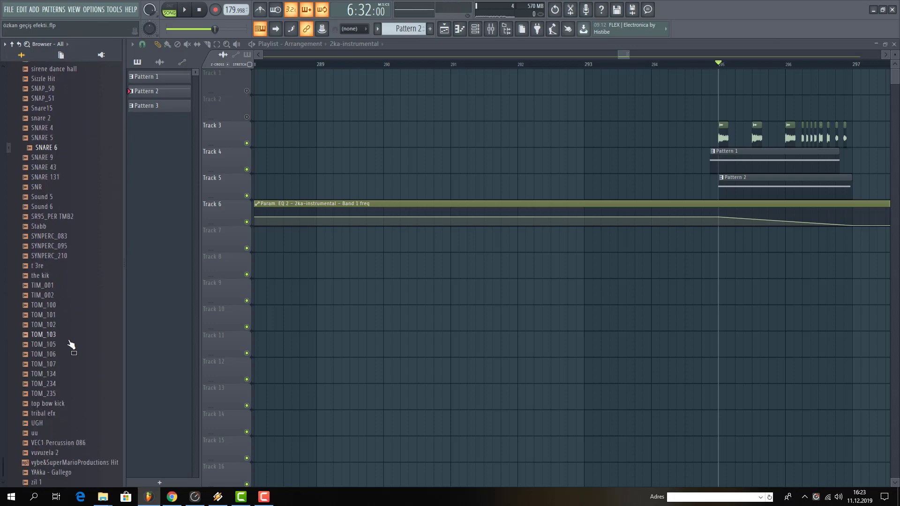
{"action": "scroll", "coordinate": [86, 289], "scroll_direction": "up", "scroll_amount": 12}
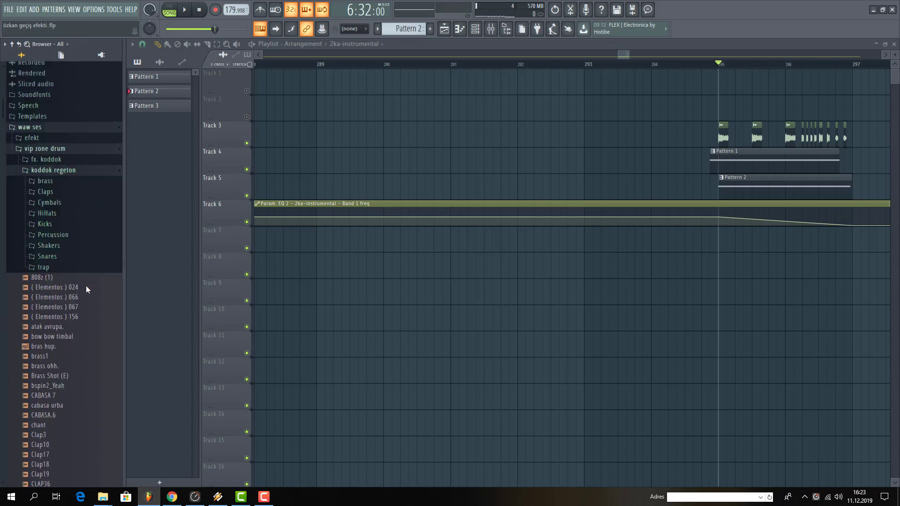
{"action": "left_click_drag", "start_coordinate": [70, 284], "coordinate": [51, 315]}
{"action": "scroll", "coordinate": [72, 259], "scroll_direction": "up", "scroll_amount": 3}
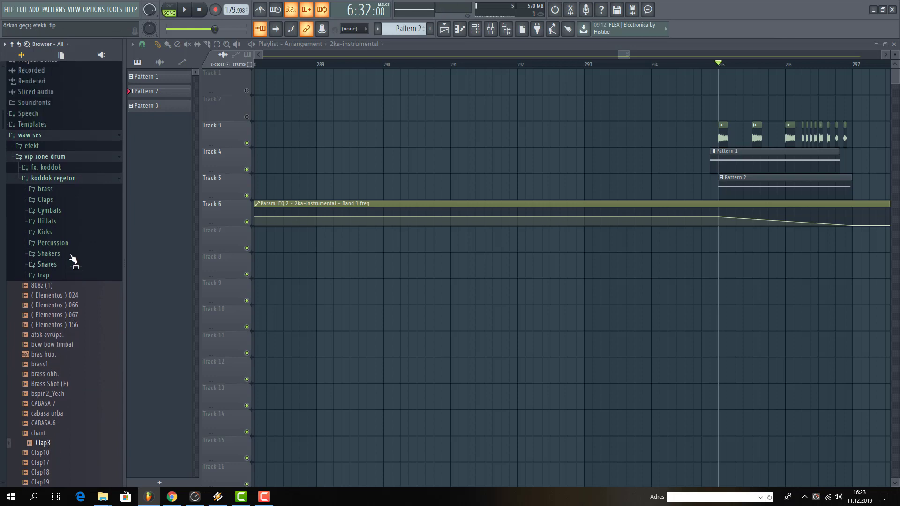
Open the Kicks folder and audition the BASSDRUM samples from BASSDRUM_3766 onwards.
{"action": "left_click", "coordinate": [51, 232]}
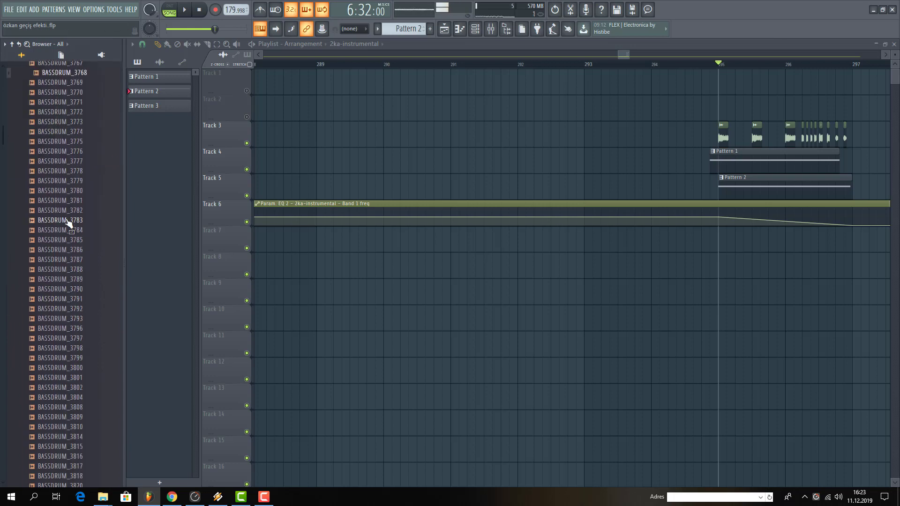
{"action": "left_click_drag", "start_coordinate": [62, 190], "coordinate": [63, 203]}
{"action": "left_click", "coordinate": [68, 270]}
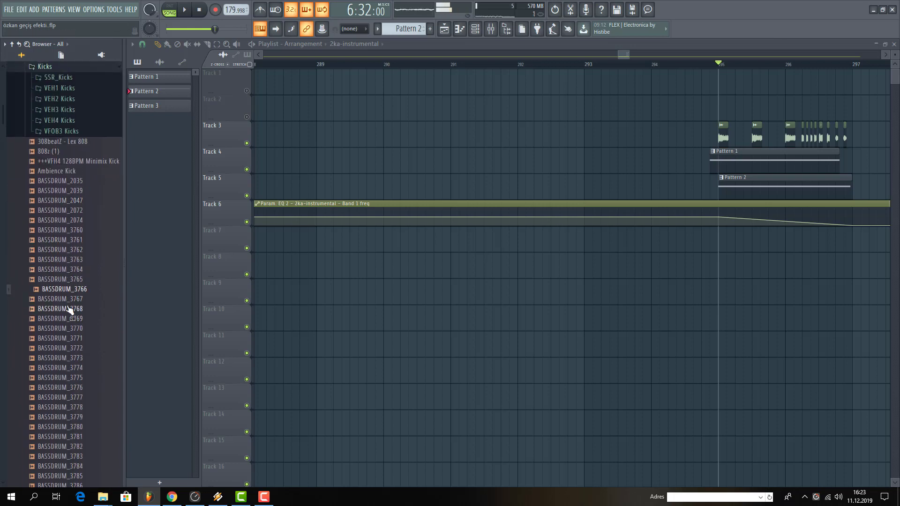
{"action": "key", "text": "Down"}
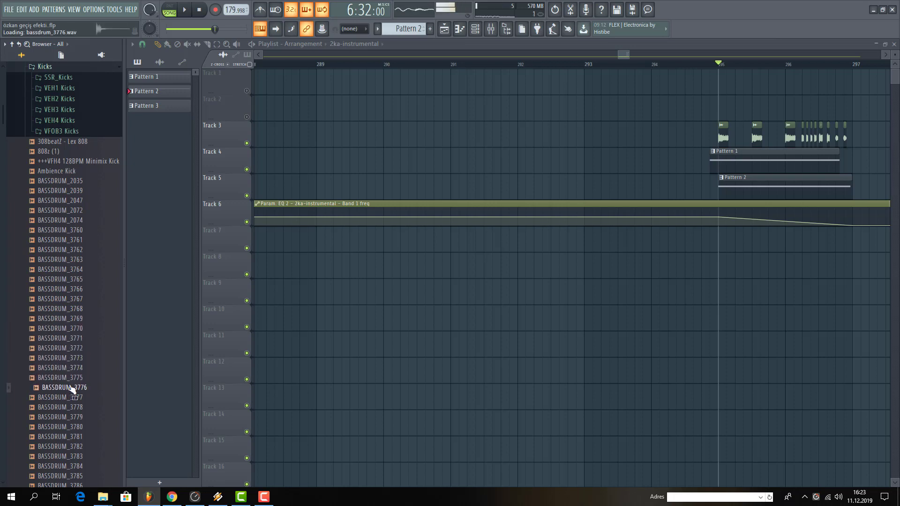
{"action": "scroll", "coordinate": [77, 282], "scroll_direction": "down", "scroll_amount": 4}
Add BASSDRUM_3778 to the channel rack as a new channel in Pattern 2, with hits on steps 1, 5 and 9.
{"action": "left_click", "coordinate": [78, 279]}
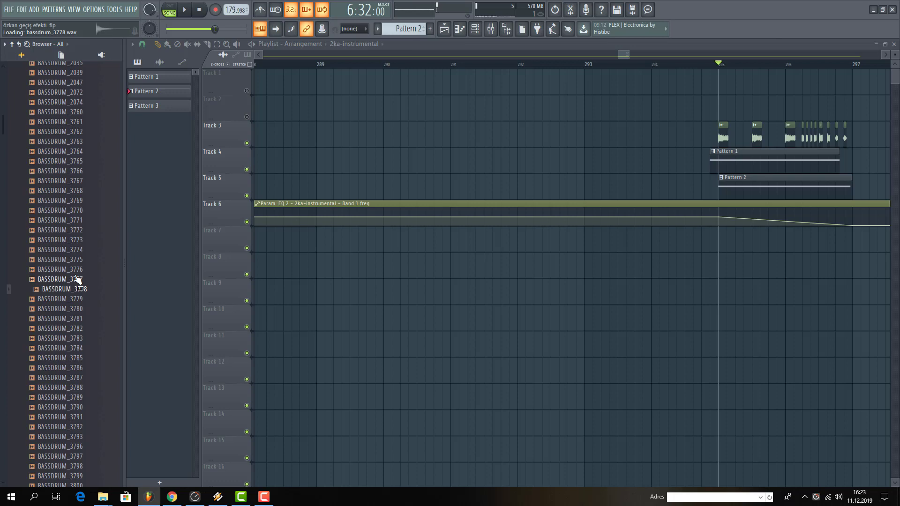
{"action": "left_click", "coordinate": [476, 29]}
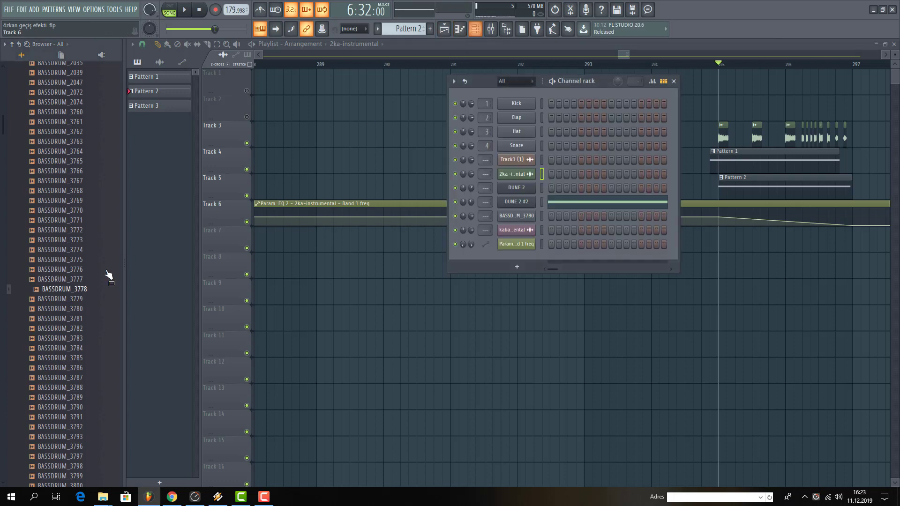
{"action": "left_click_drag", "start_coordinate": [74, 292], "coordinate": [556, 258]}
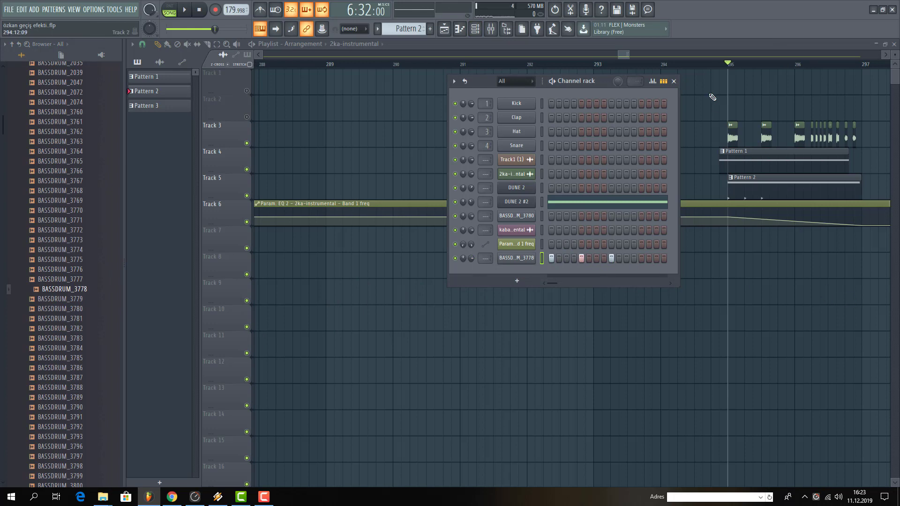
Cut the BASSDRUM_3778 hits out of Pattern 2 and paste them into a new Pattern 4.
{"action": "right_click", "coordinate": [534, 258]}
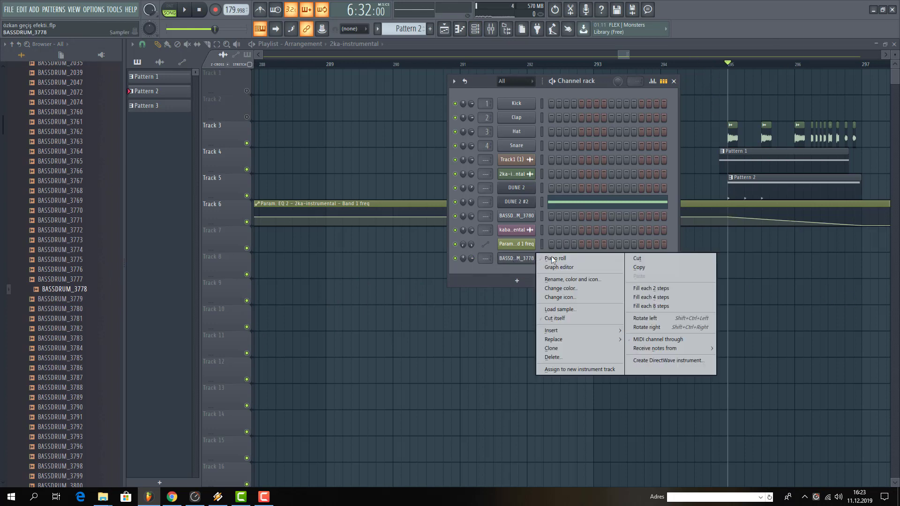
{"action": "left_click", "coordinate": [630, 259]}
{"action": "left_click", "coordinate": [524, 29]}
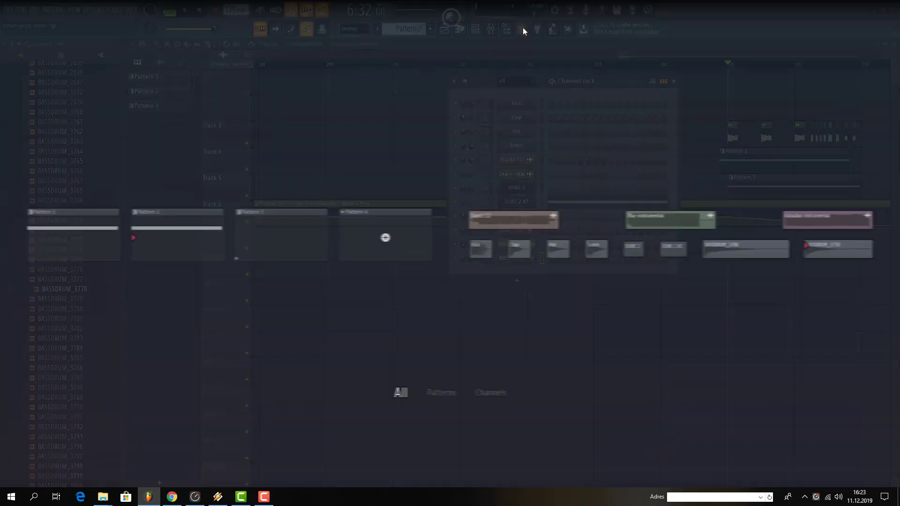
{"action": "left_click", "coordinate": [387, 230]}
{"action": "right_click", "coordinate": [513, 260]}
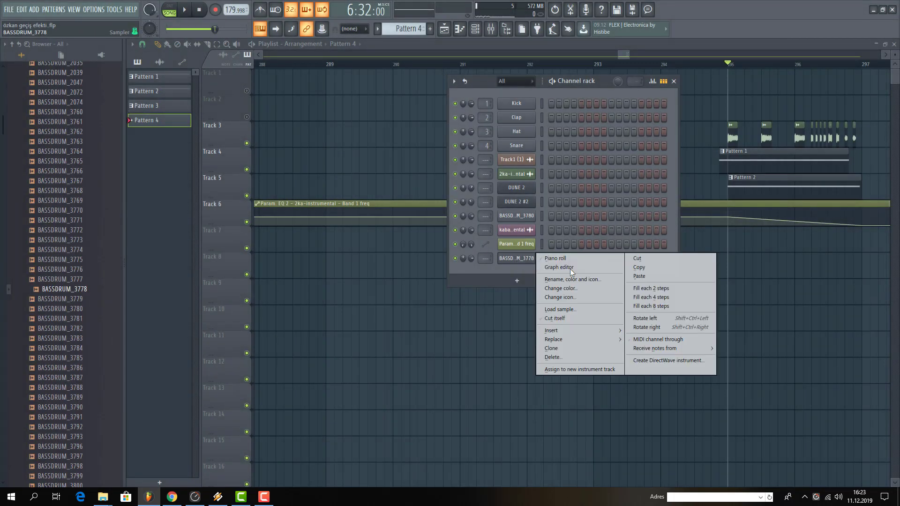
{"action": "left_click", "coordinate": [639, 277]}
Place a Pattern 4 clip on Track 8 and shift it to start half a bar after bar 296.
{"action": "left_click", "coordinate": [794, 266]}
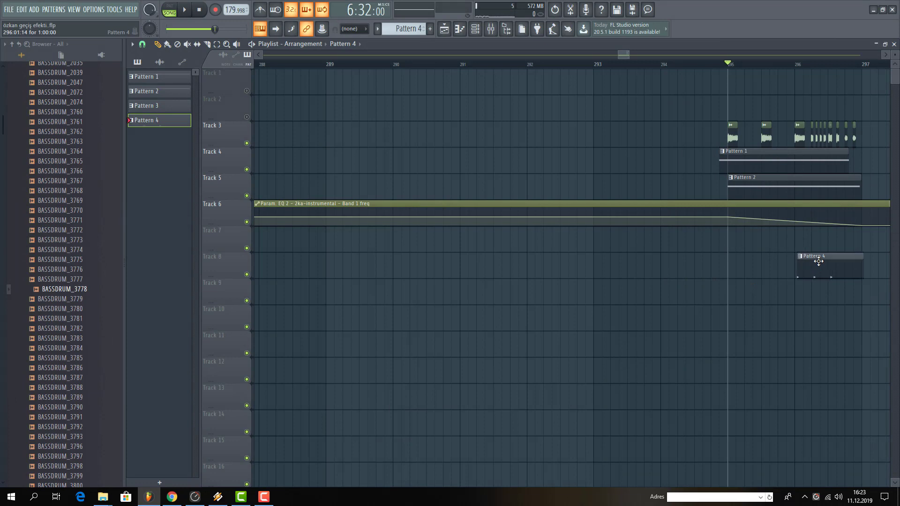
{"action": "left_click", "coordinate": [142, 45]}
{"action": "left_click", "coordinate": [154, 77]}
{"action": "right_click", "coordinate": [805, 264]}
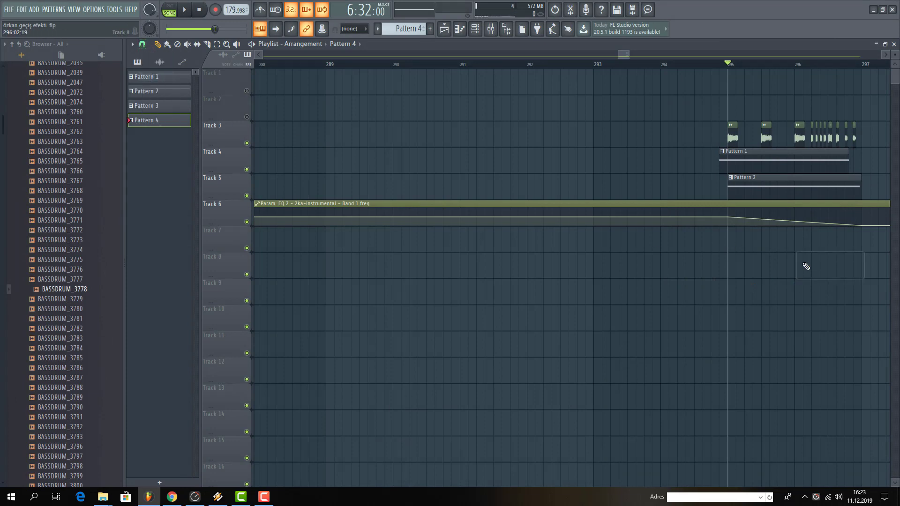
{"action": "left_click", "coordinate": [805, 258]}
{"action": "key", "text": "space"}
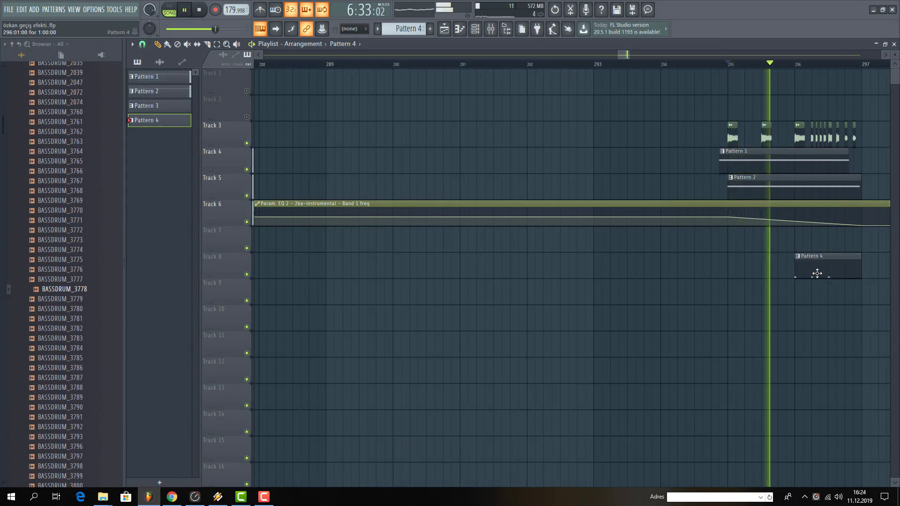
{"action": "left_click_drag", "start_coordinate": [816, 274], "coordinate": [850, 277]}
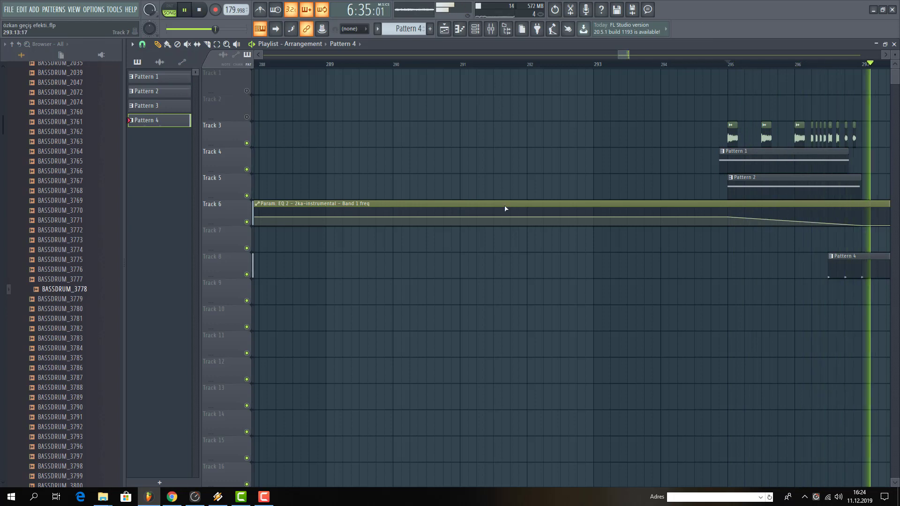
Inspect Pattern 4's BASSDRUM_3778 notes and the sampler settings of that channel.
{"action": "double_click", "coordinate": [850, 269]}
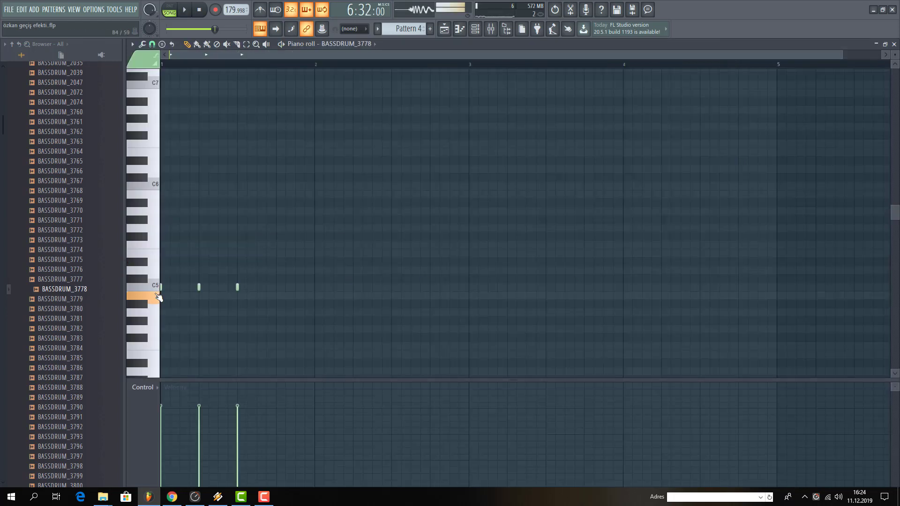
{"action": "scroll", "coordinate": [159, 317], "scroll_direction": "down", "scroll_amount": 3}
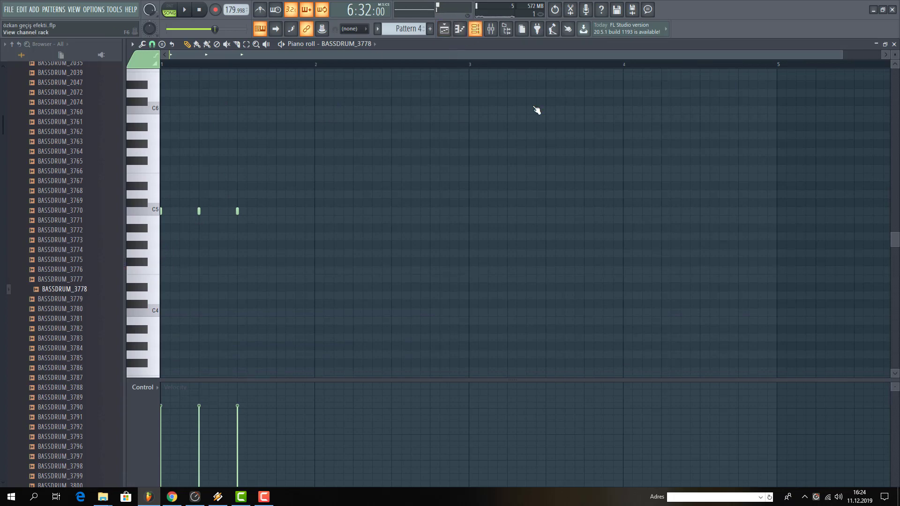
{"action": "key", "text": "F6"}
{"action": "left_click", "coordinate": [521, 258]}
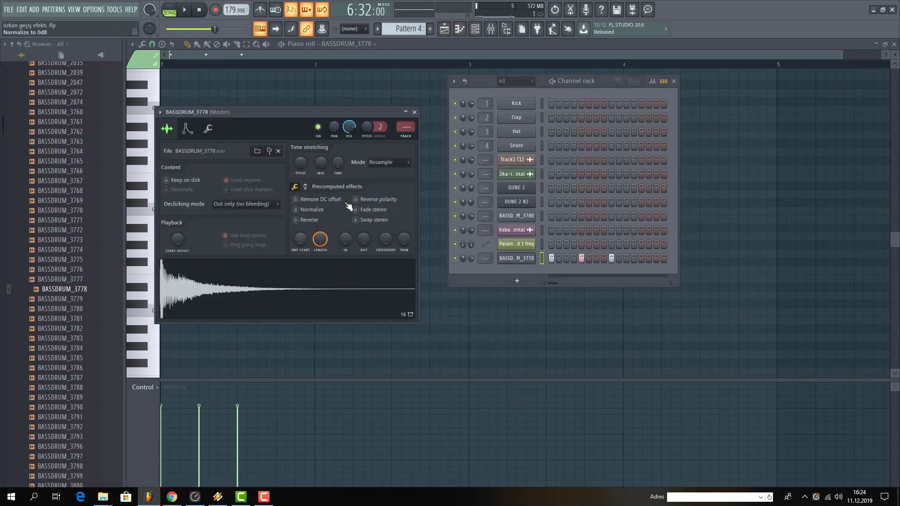
{"action": "right_click", "coordinate": [334, 167]}
{"action": "left_click", "coordinate": [341, 172]}
{"action": "right_click", "coordinate": [320, 240]}
{"action": "left_click", "coordinate": [327, 243]}
Open the BASSDRUM_3778 channel in the piano roll and lower its three hits to F#4.
{"action": "right_click", "coordinate": [535, 255]}
{"action": "left_click", "coordinate": [571, 263]}
{"action": "right_click", "coordinate": [534, 258]}
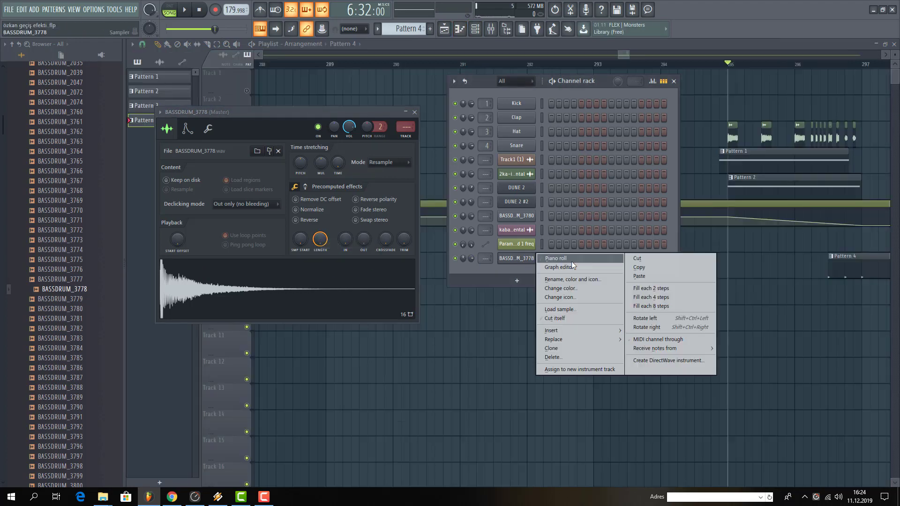
{"action": "left_click", "coordinate": [571, 261]}
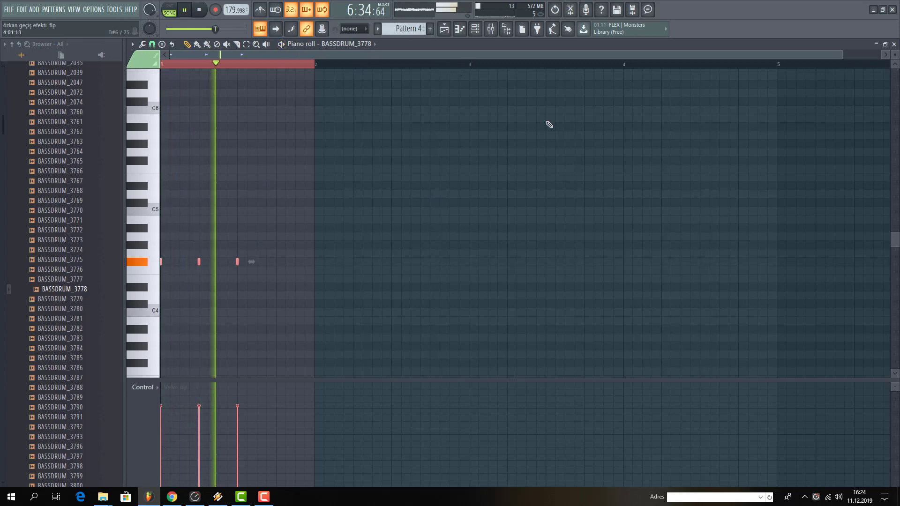
Delete the second and third kick hits and add a C#4 note on beat 2, about three steps long.
{"action": "right_click", "coordinate": [199, 262]}
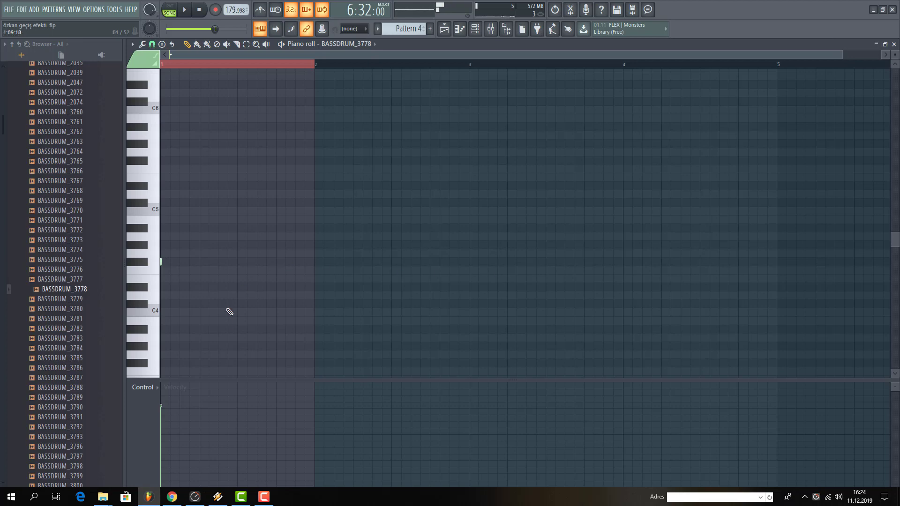
{"action": "left_click", "coordinate": [206, 304]}
{"action": "key", "text": "space"}
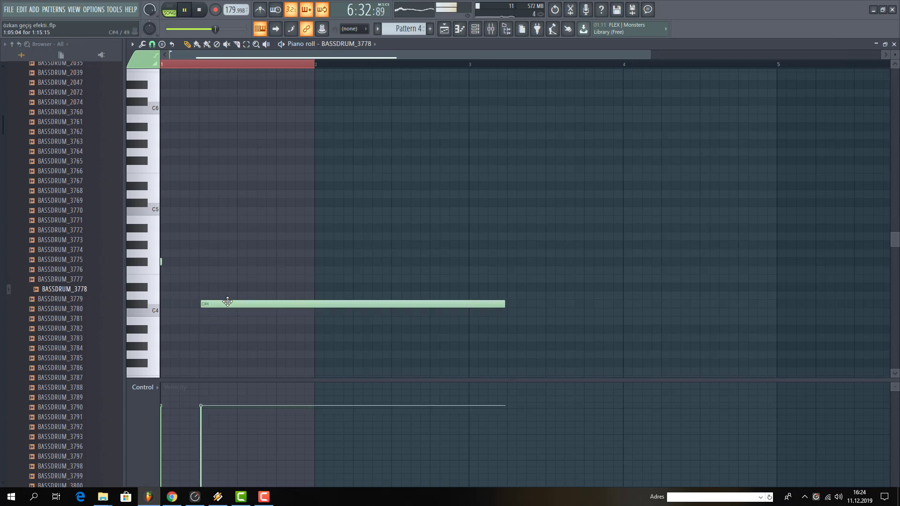
{"action": "left_click_drag", "start_coordinate": [511, 304], "coordinate": [229, 304]}
Return to the playlist and check the mixer and channel rack while the transition plays.
{"action": "left_click", "coordinate": [444, 29]}
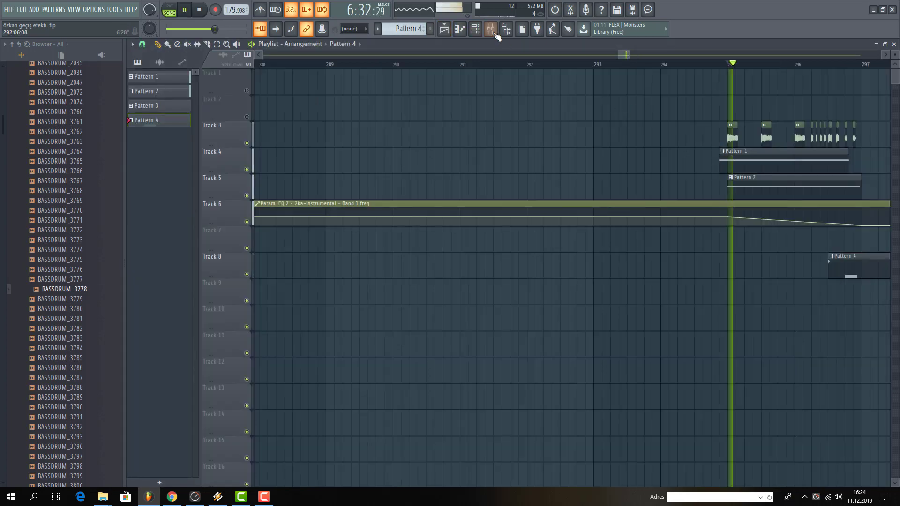
{"action": "left_click", "coordinate": [491, 29]}
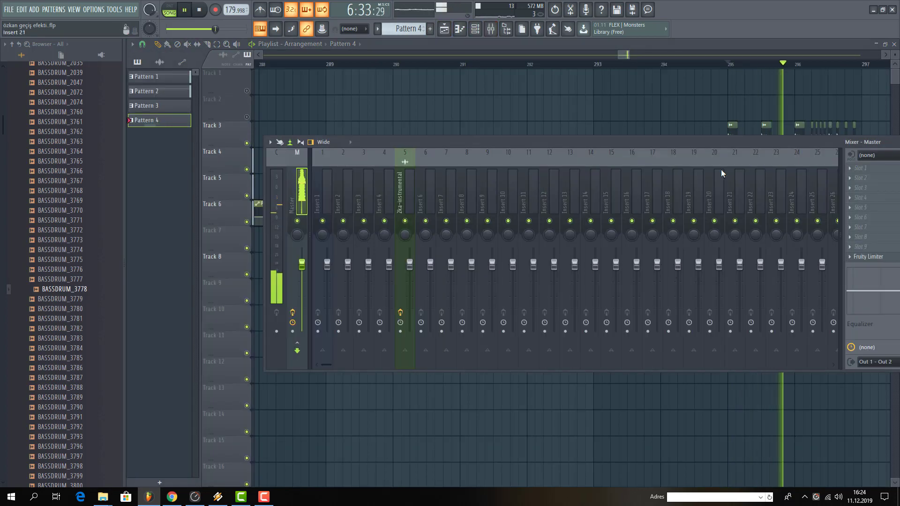
{"action": "left_click", "coordinate": [476, 29]}
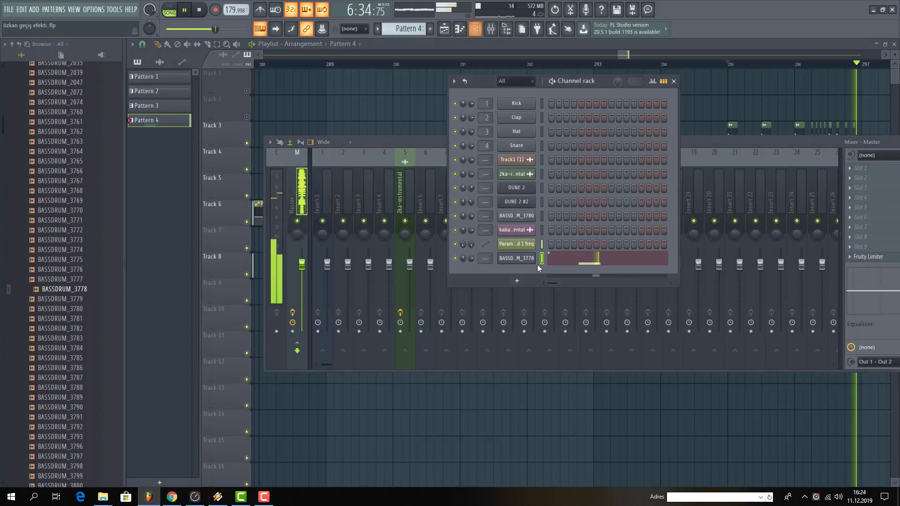
{"action": "left_click", "coordinate": [490, 43]}
Shorten the Param. EQ 2 Band 1 freq automation clip on Track 6 to end at about bar 306.
{"action": "left_click_drag", "start_coordinate": [630, 52], "coordinate": [716, 52]}
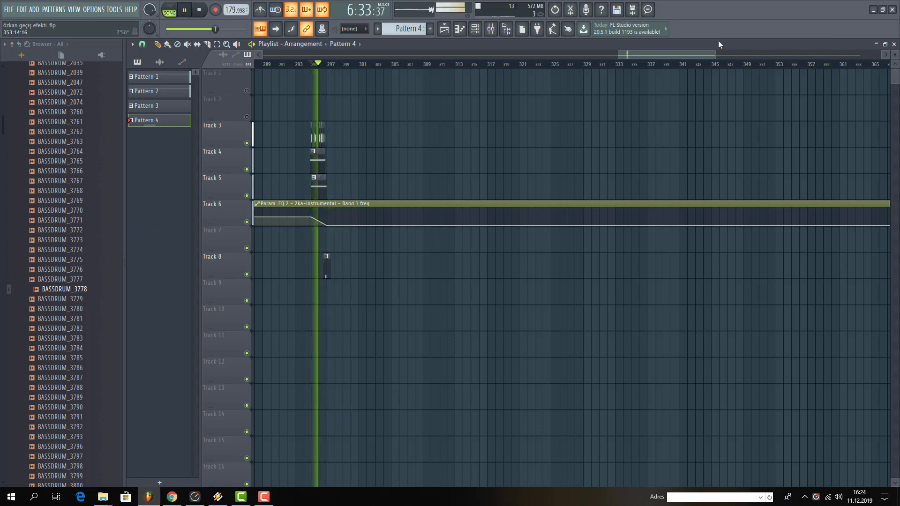
{"action": "left_click_drag", "start_coordinate": [716, 54], "coordinate": [882, 55]}
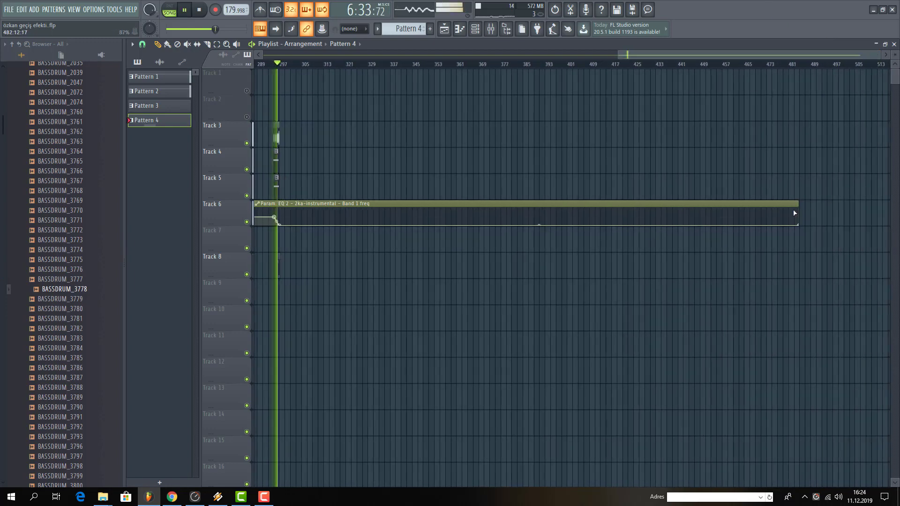
{"action": "left_click_drag", "start_coordinate": [803, 208], "coordinate": [318, 217]}
{"action": "key", "text": "space"}
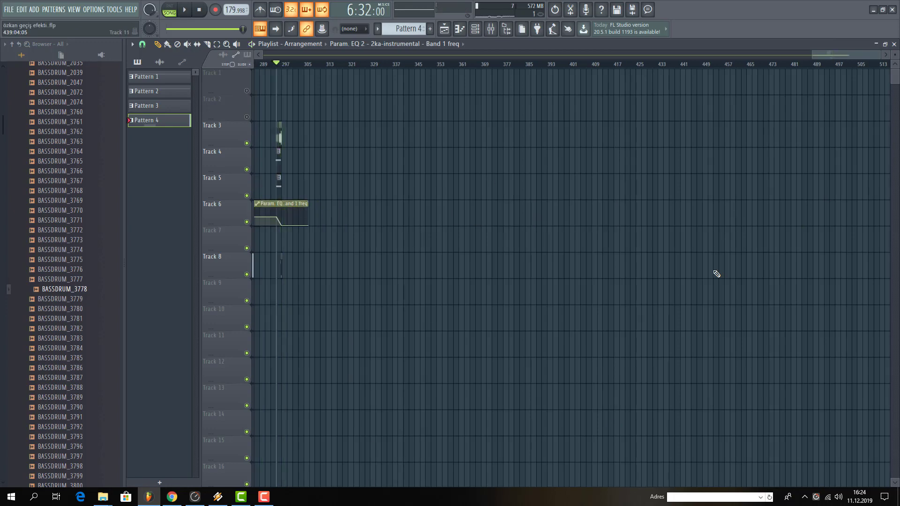
{"action": "left_click_drag", "start_coordinate": [881, 56], "coordinate": [851, 62]}
{"action": "left_click", "coordinate": [259, 498]}
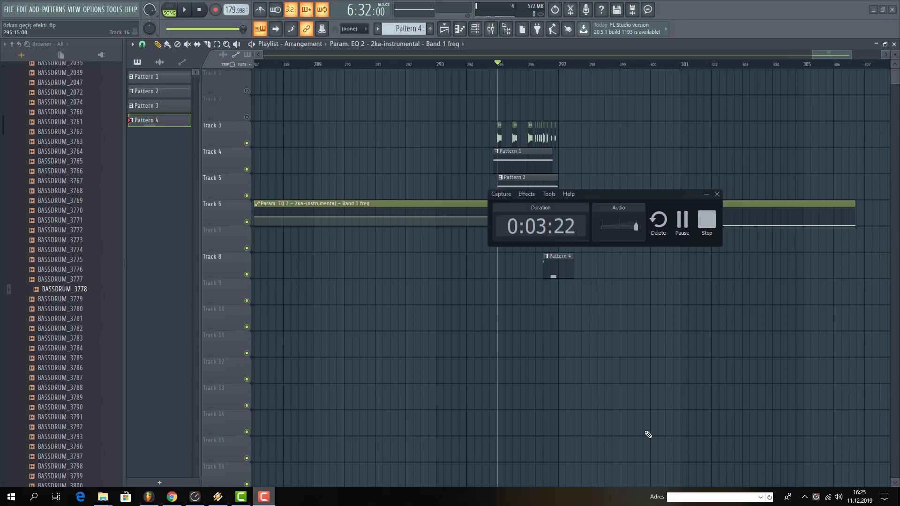
{"action": "left_click", "coordinate": [703, 225]}
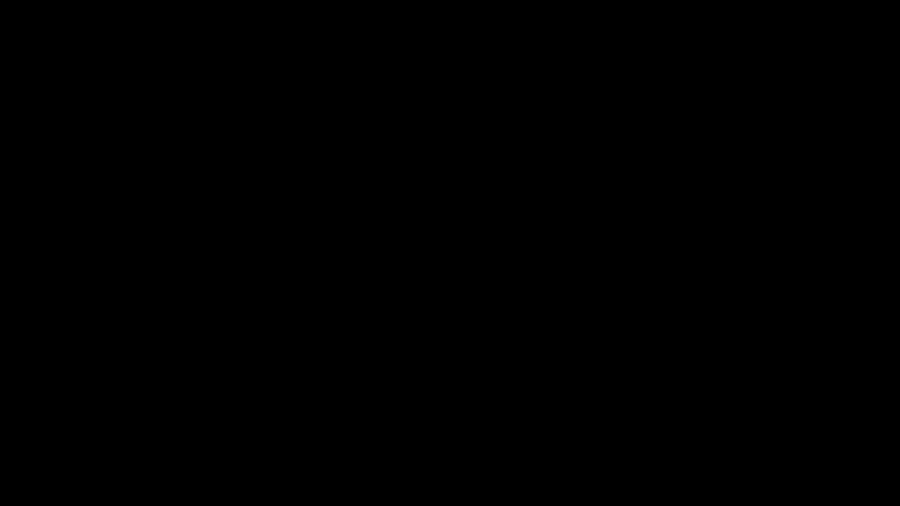